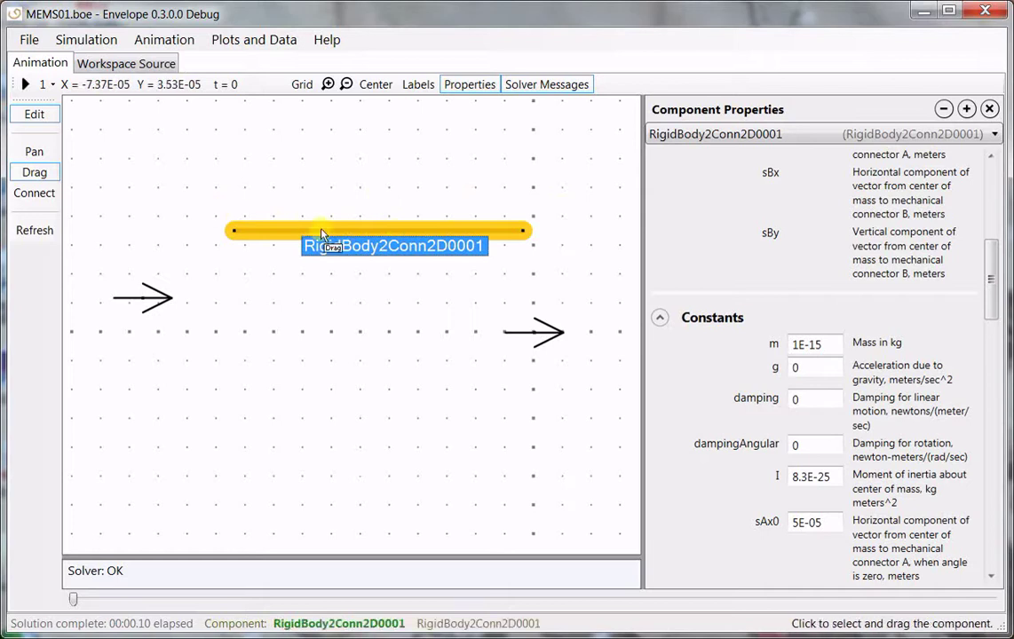
Move the rigid body down between the two anchors and set both anchors' markerSize to 5E-06.
left_click_drag(323, 231, 335, 302)
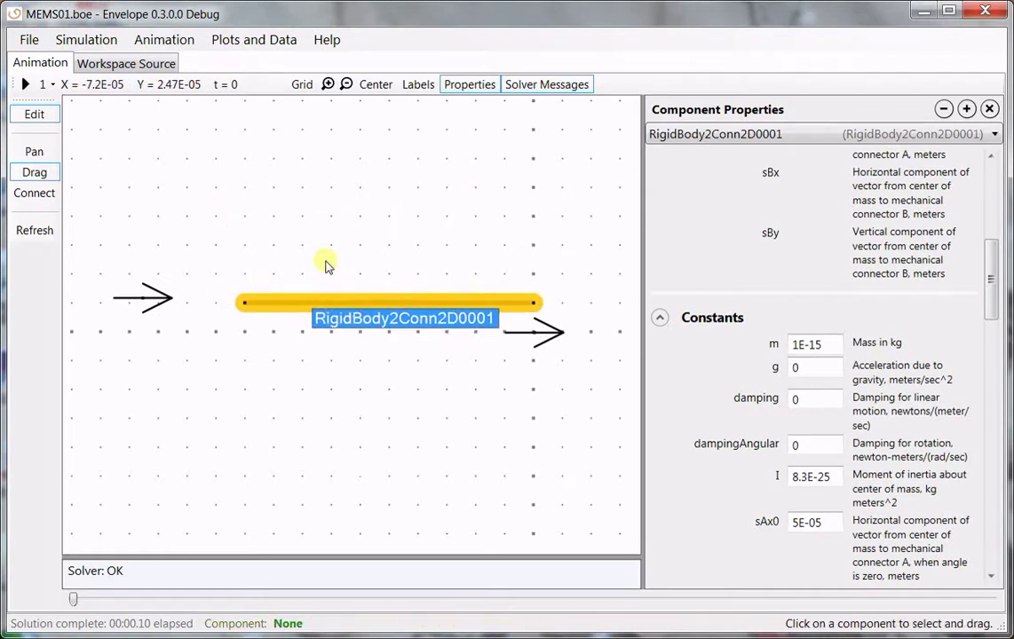
left_click(553, 331)
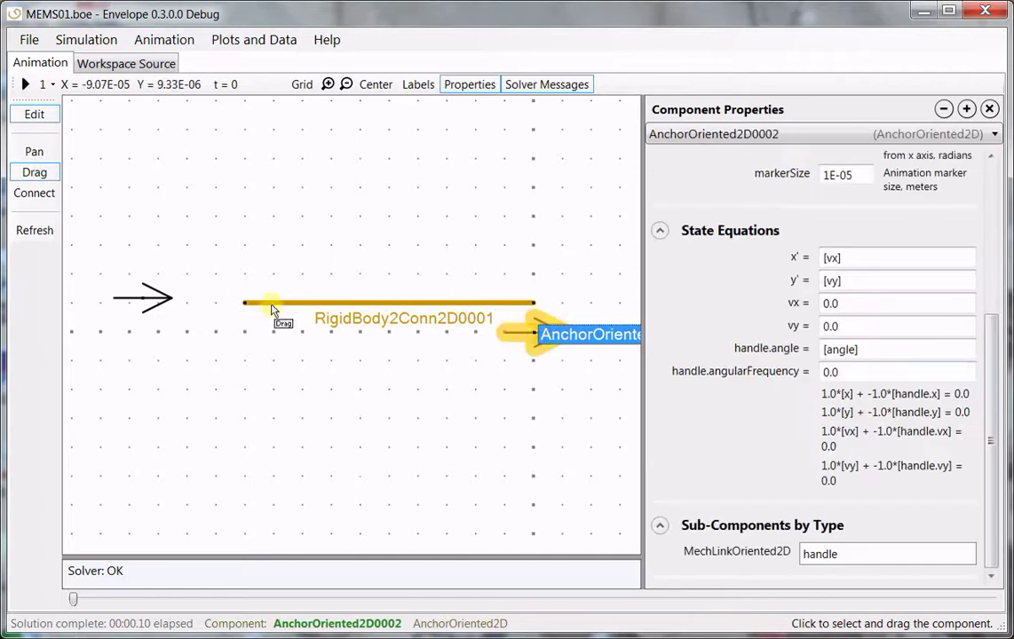
left_click(158, 303)
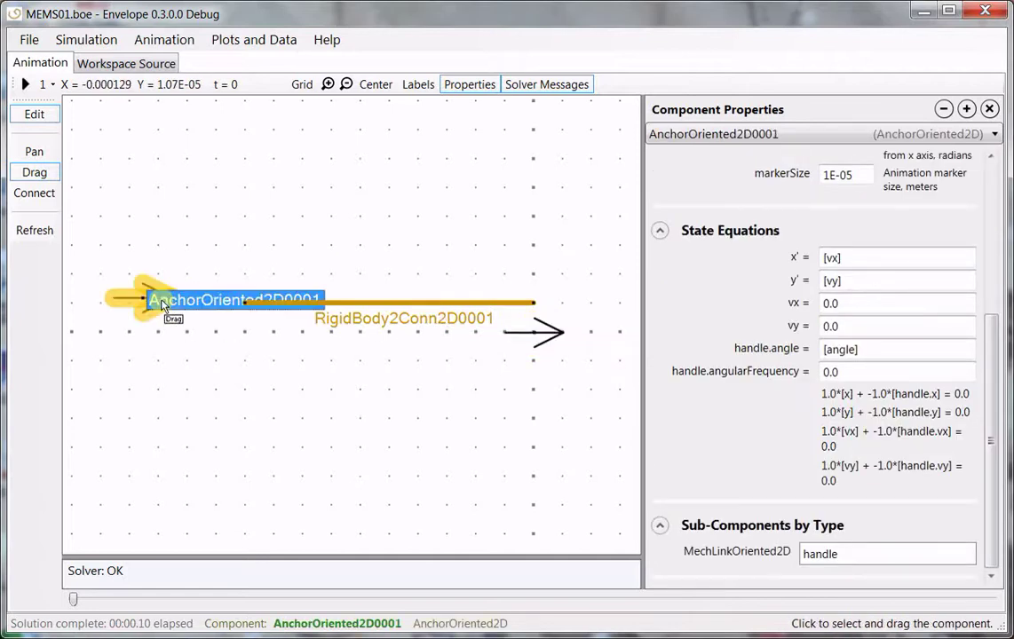
left_click(552, 333)
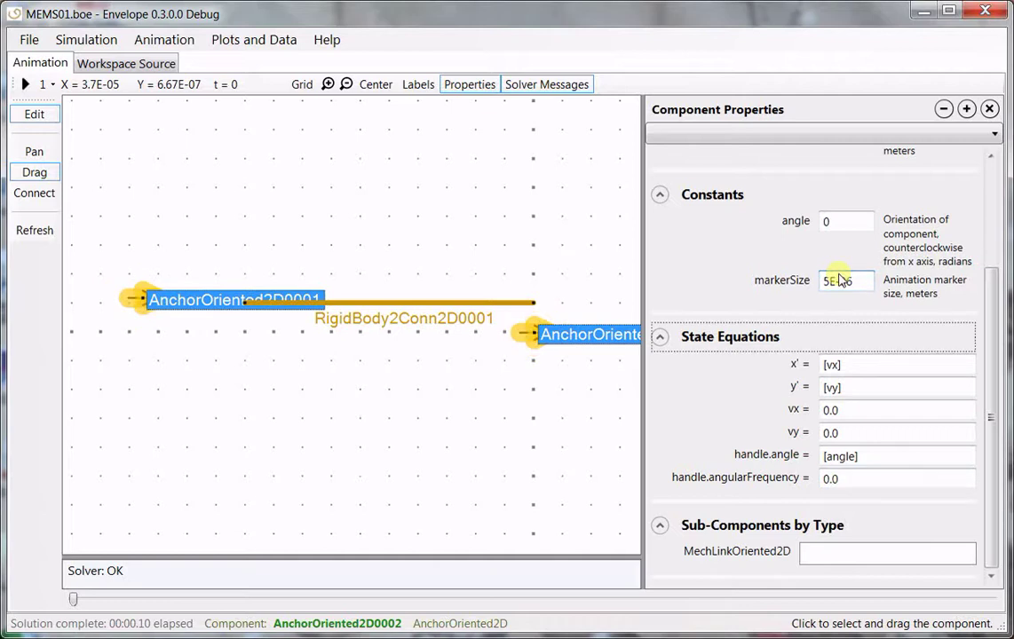
left_click(396, 266)
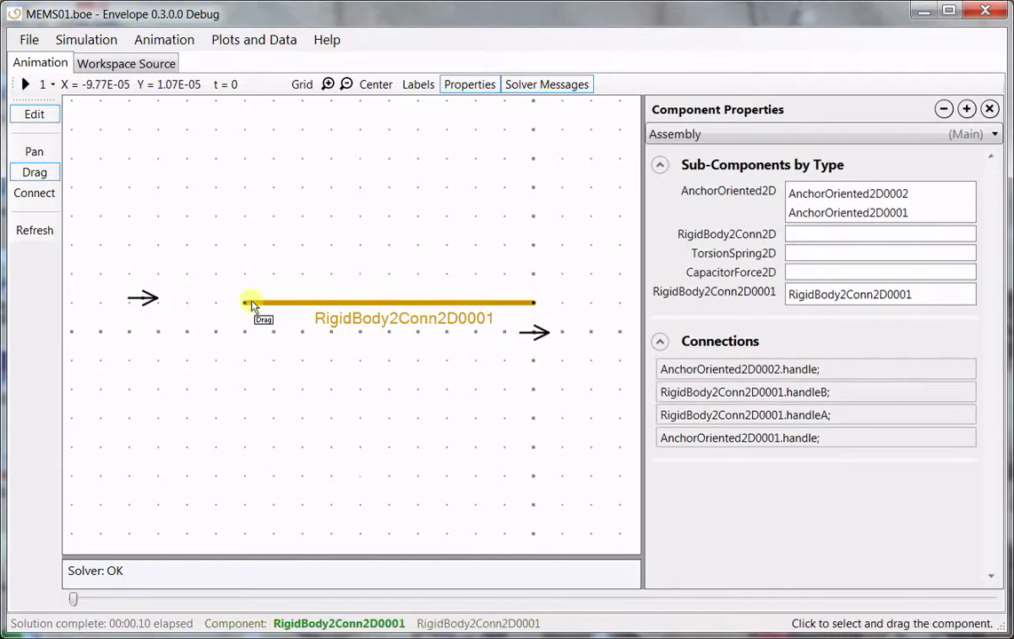
Move AnchorOriented2D0001 beside the rigid body's near end and link the two using TorsionSpring2D.
left_click(153, 298)
left_click_drag(178, 300, 220, 303)
left_click(322, 239)
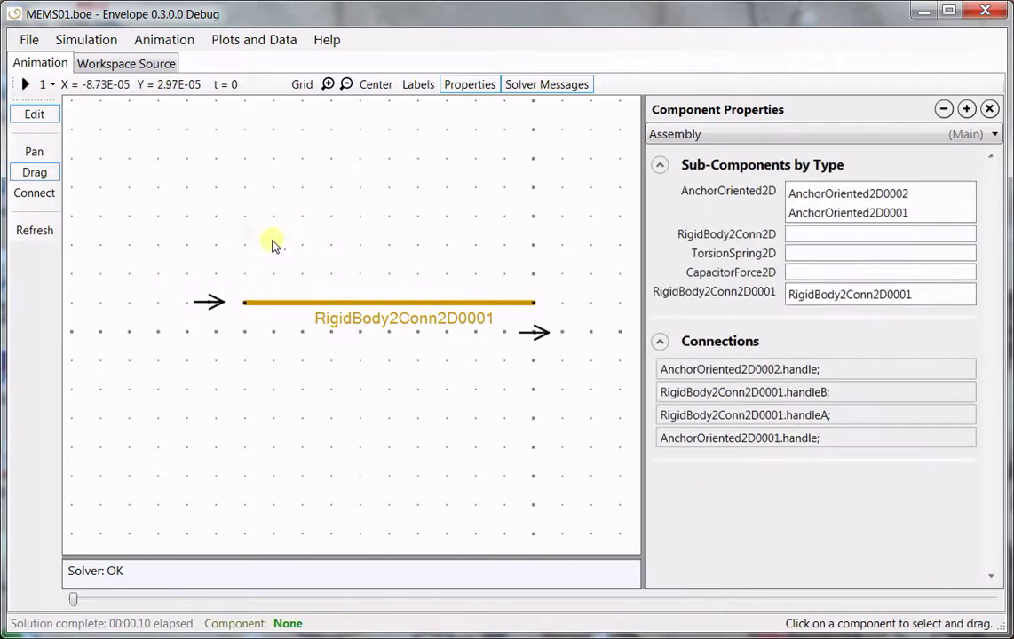
left_click(34, 192)
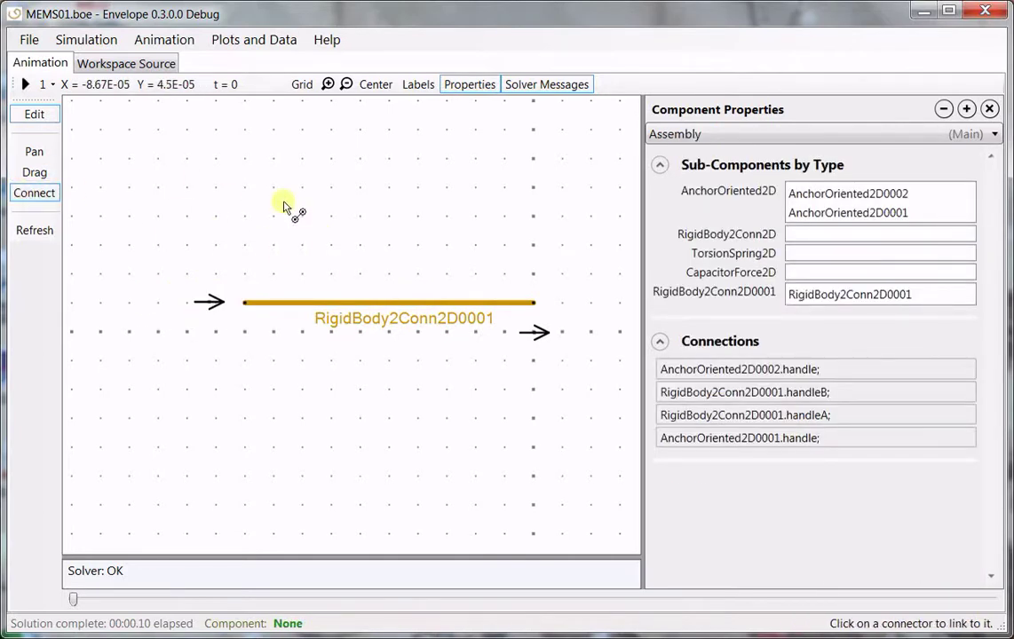
left_click(248, 306)
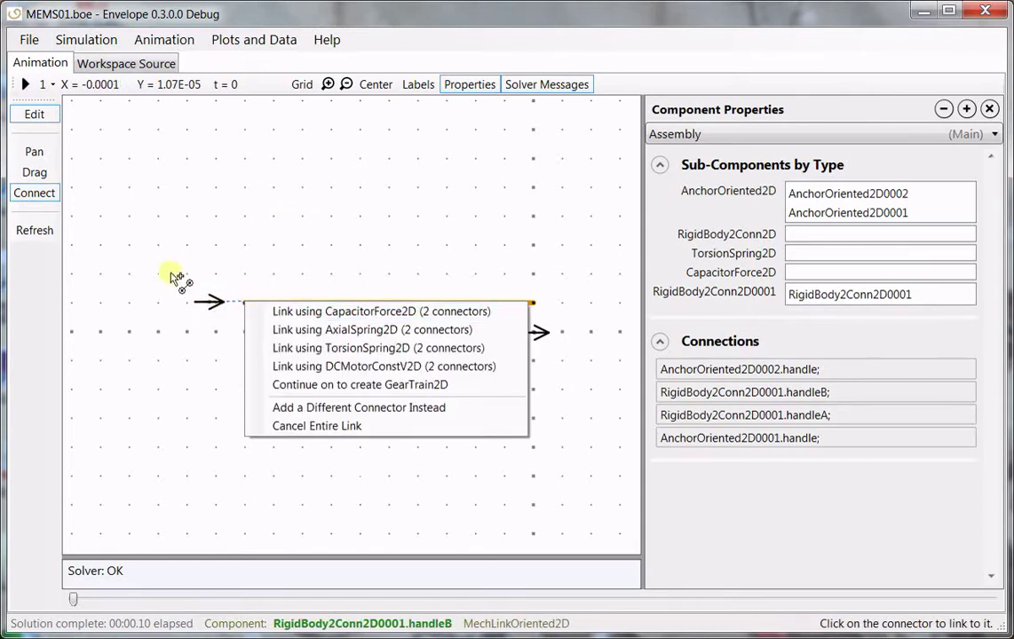
left_click(335, 348)
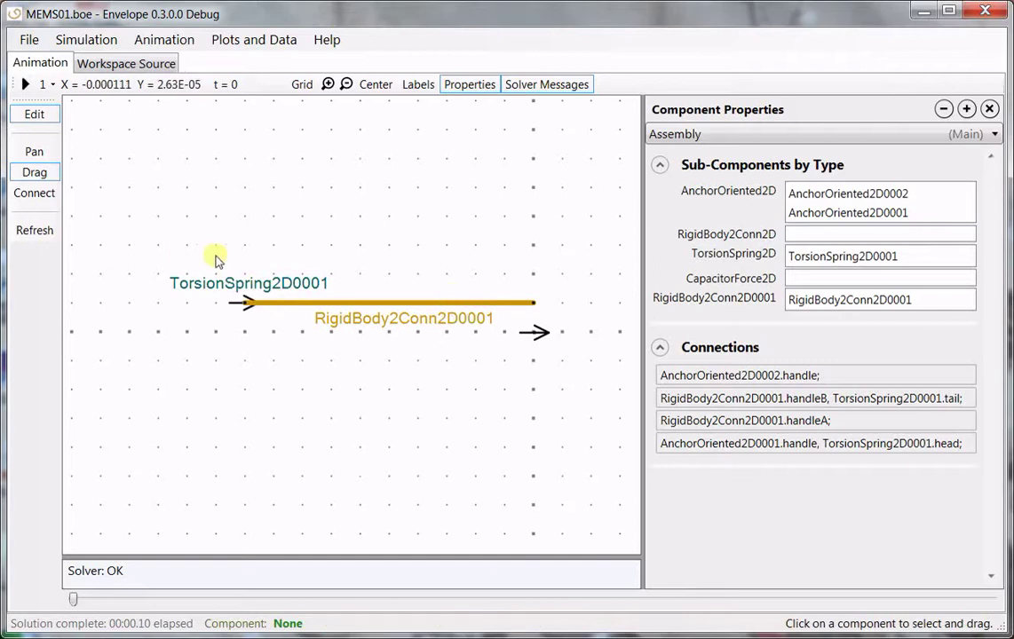
Set the rigid body's angle to 0.05 radians.
left_click(403, 307)
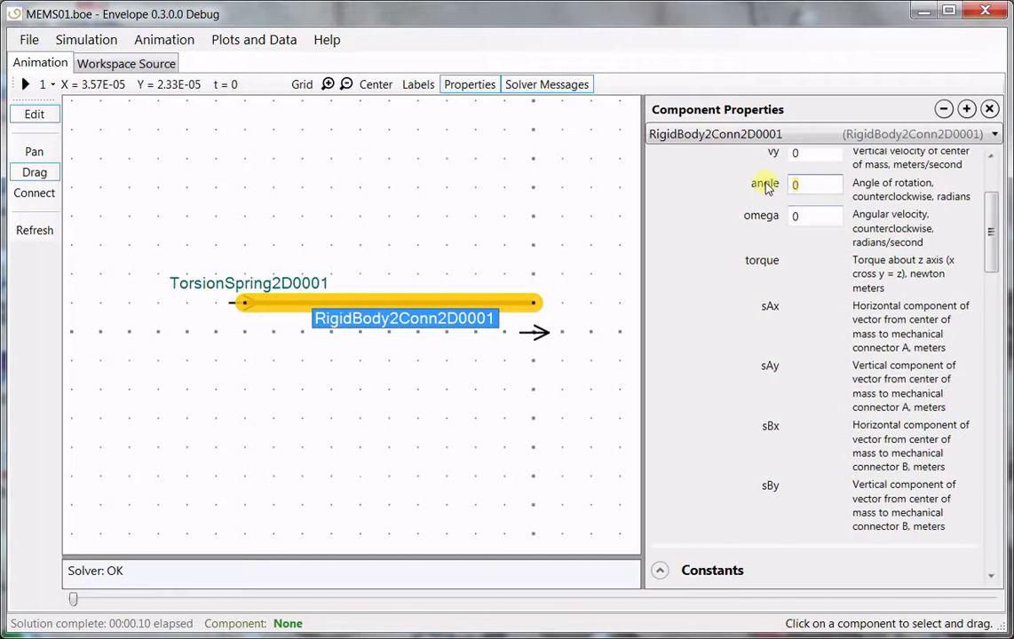
type("05")
key("Tab")
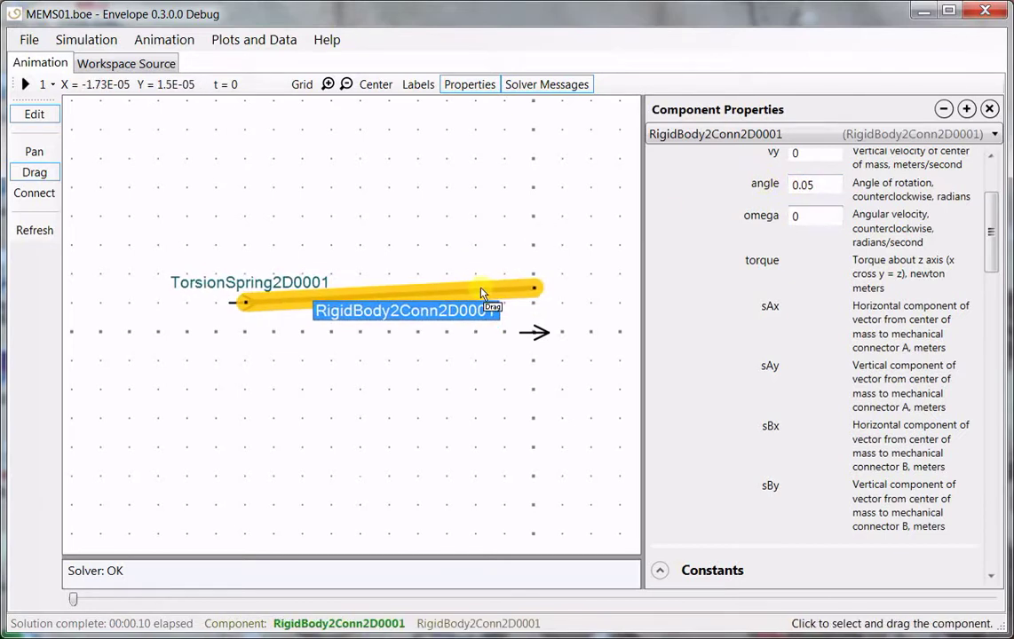
left_click(470, 233)
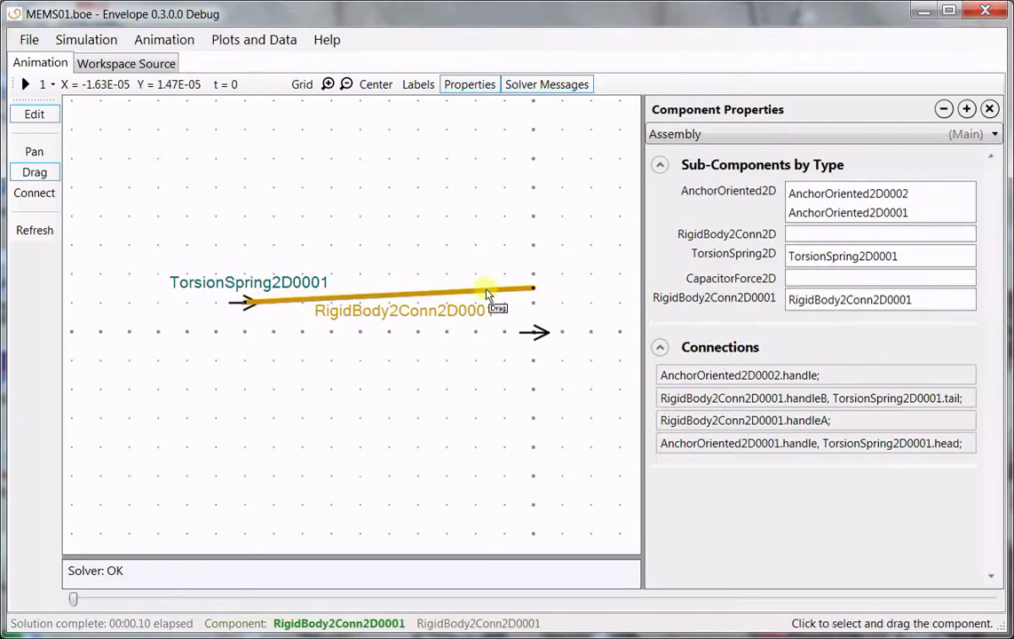
left_click(486, 294)
left_click(492, 267)
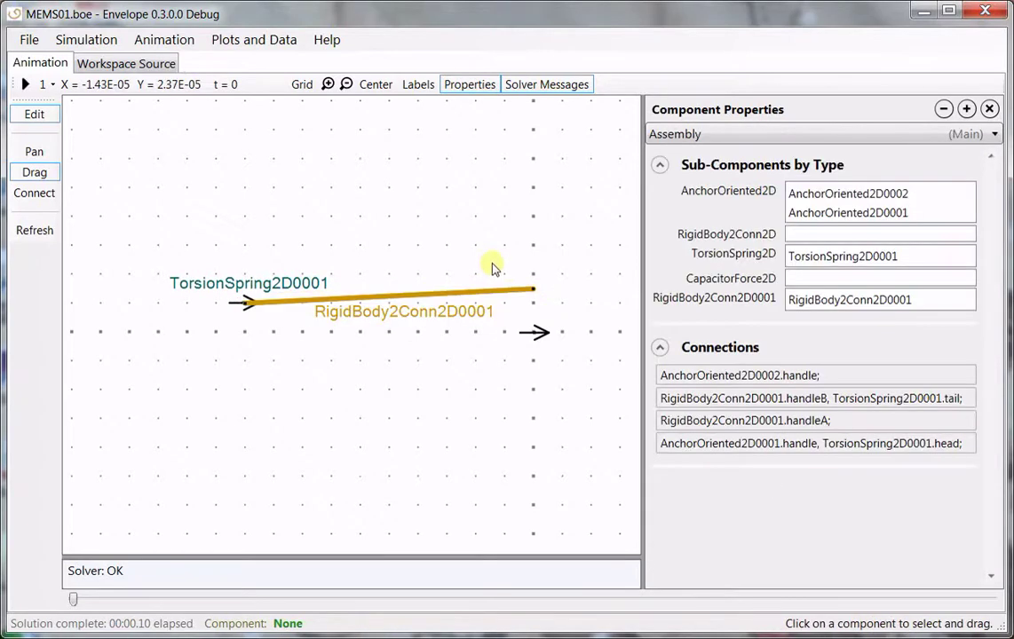
Run the simulation and plot RigidBody2Conn2D0001.angle against time, closing the plot after viewing it.
left_click(25, 84)
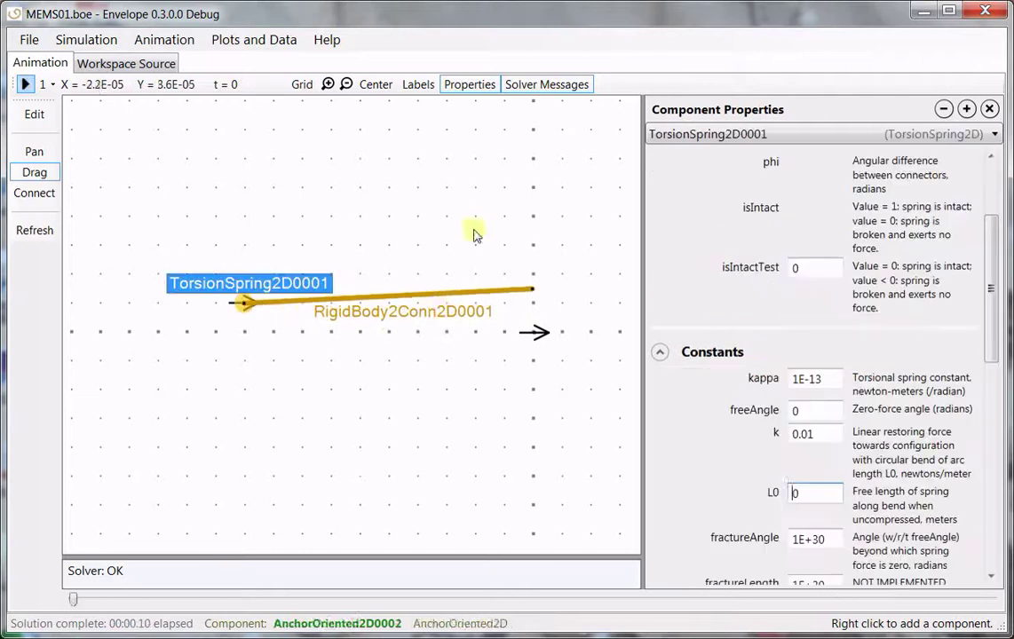
left_click(36, 193)
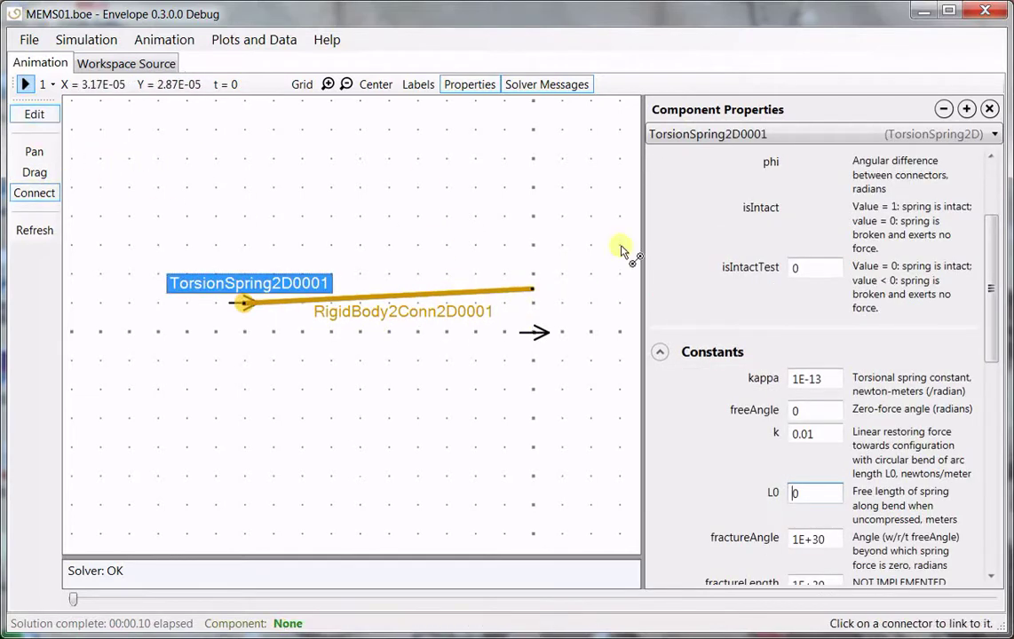
left_click(299, 42)
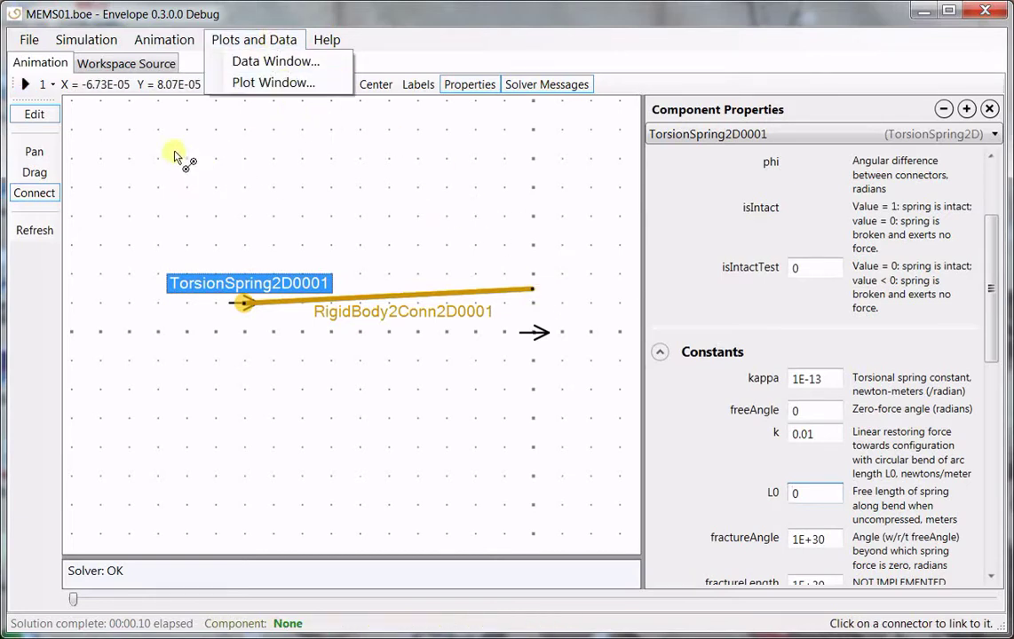
left_click(25, 84)
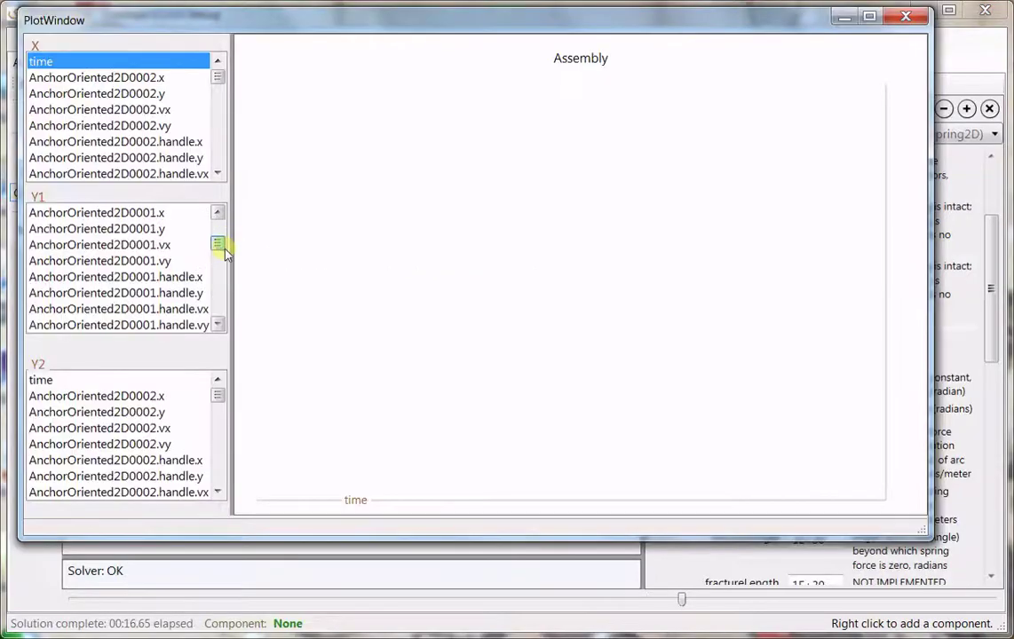
left_click_drag(226, 248, 221, 286)
left_click(191, 277)
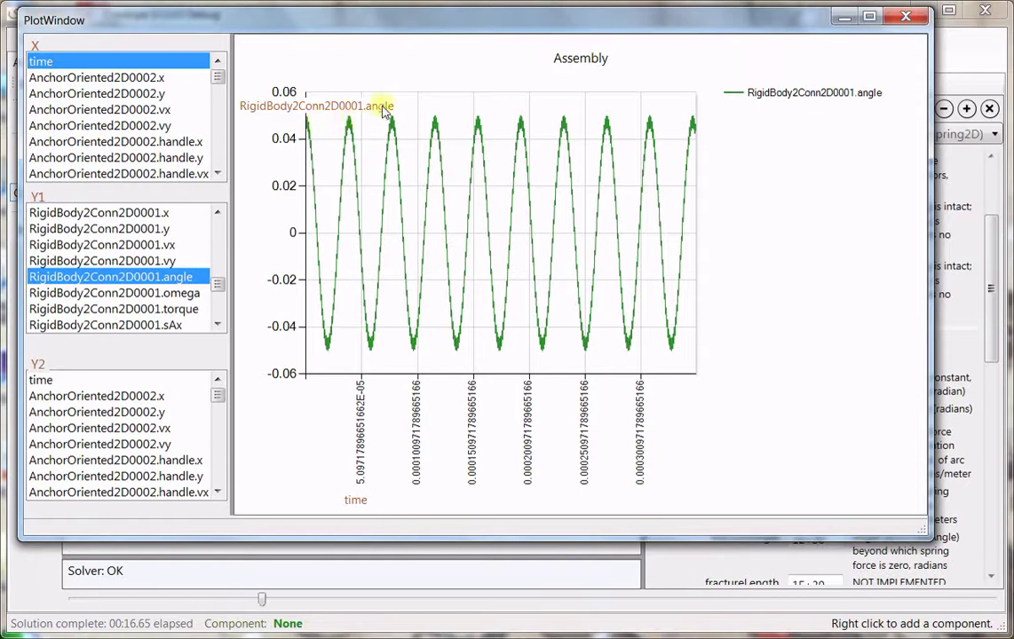
left_click(905, 16)
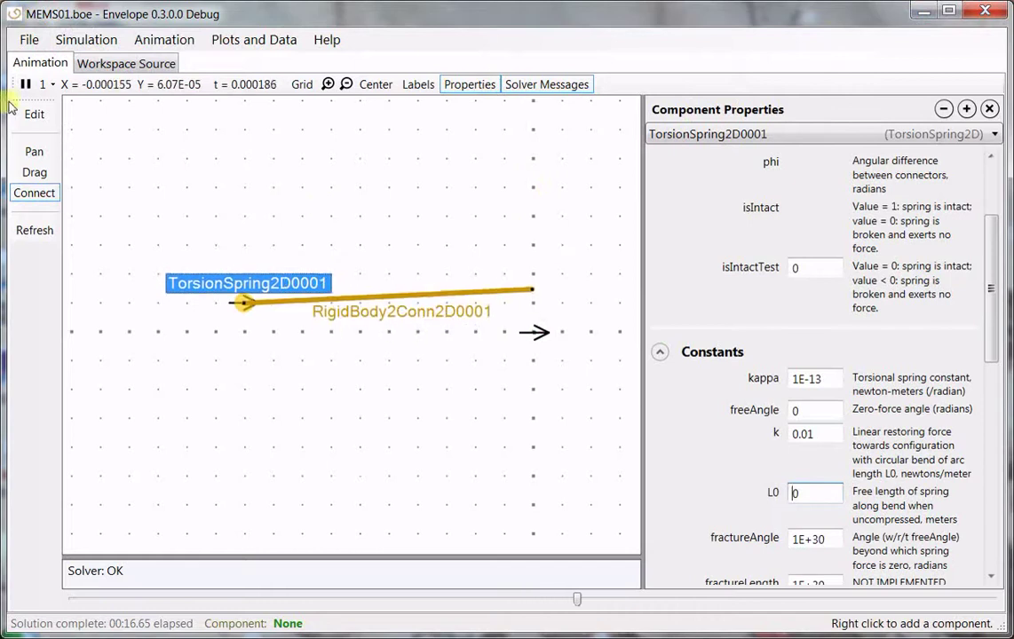
Return to editing, link the rigid body's free end to AnchorOriented2D0002 using CapacitorForce2D, and review the capacitor's state equations.
left_click(34, 113)
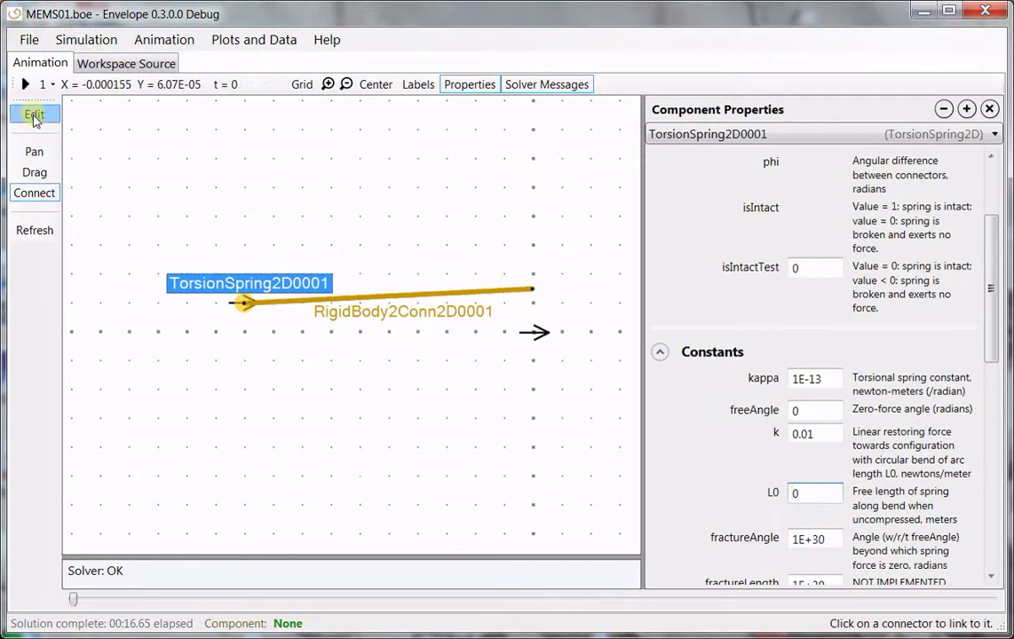
left_click(536, 290)
left_click(536, 332)
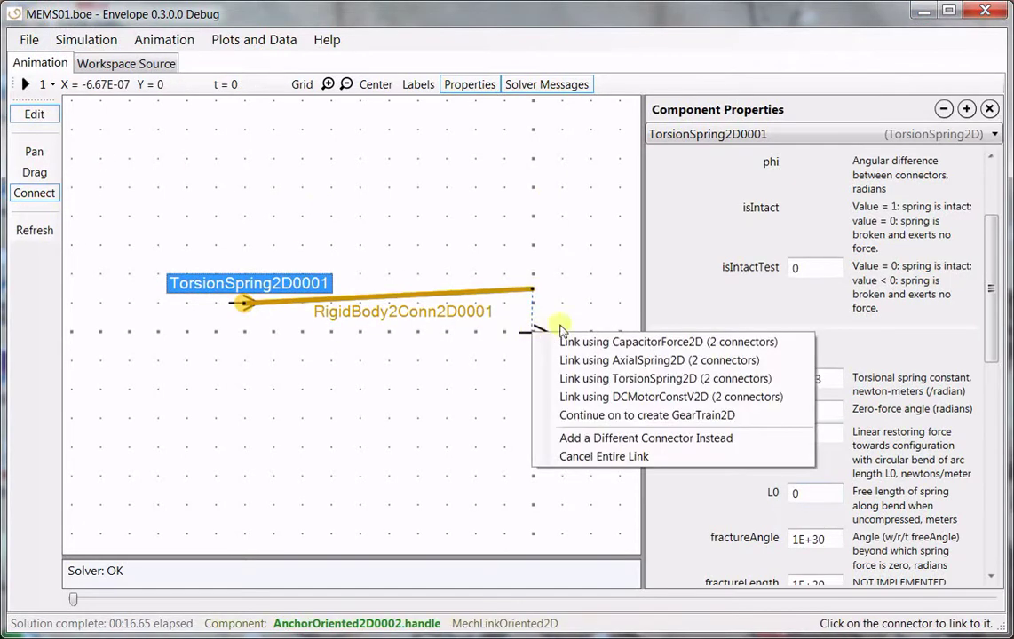
left_click(640, 342)
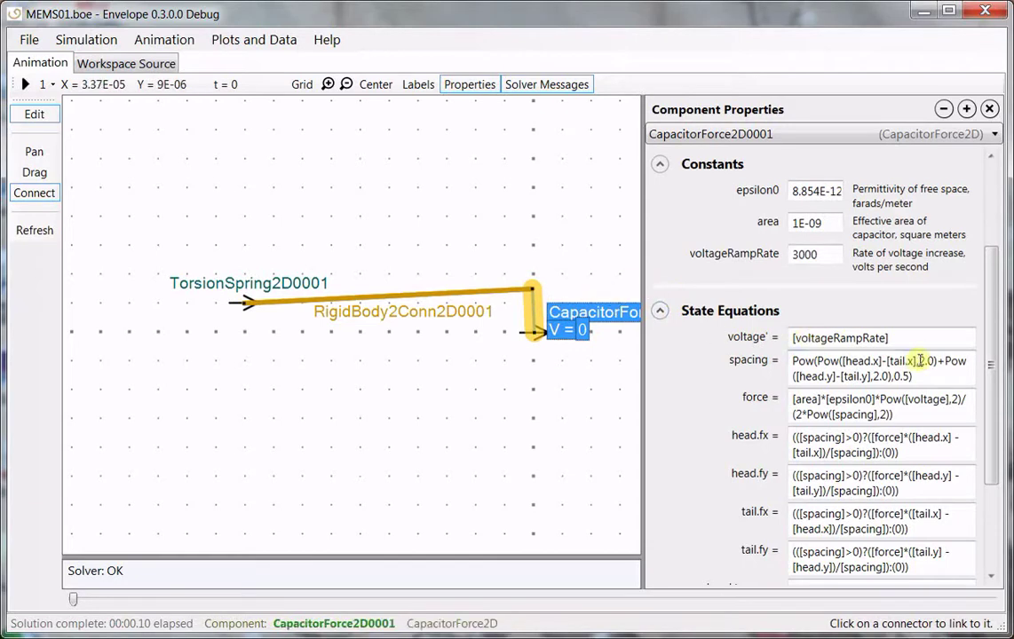
scroll(990, 371, "down", 2)
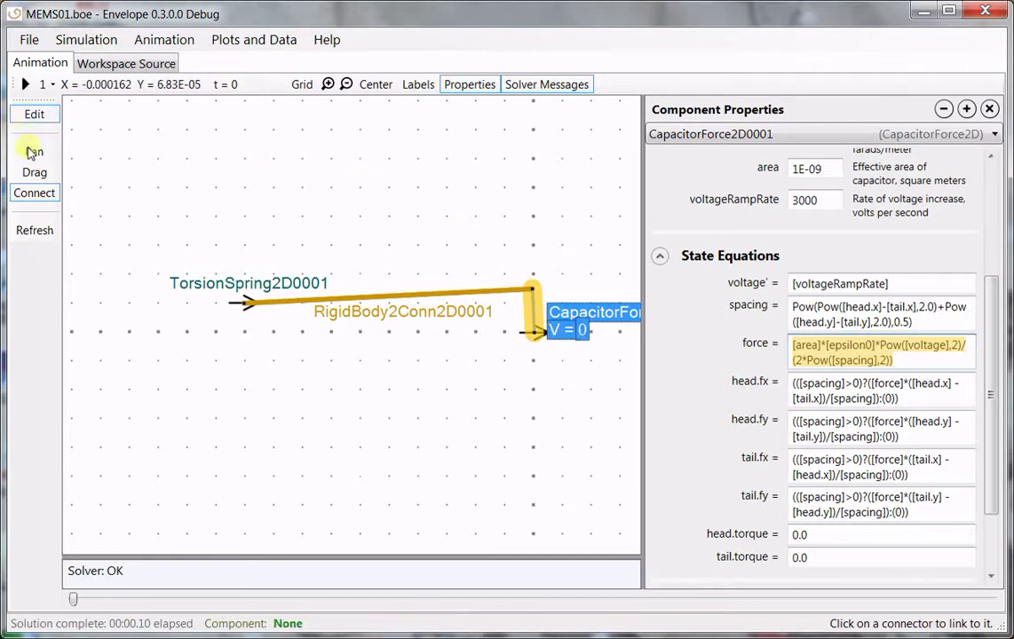
Run the simulation with the component properties hidden and watch the whole beam and capacitor in an enlarged view.
left_click(36, 174)
left_click(497, 206)
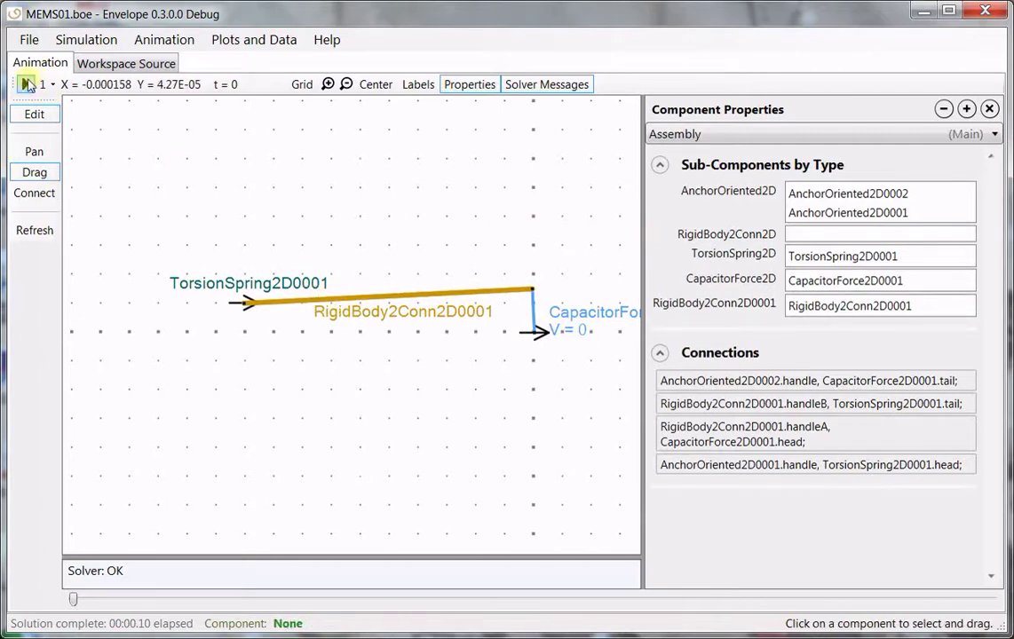
left_click(26, 84)
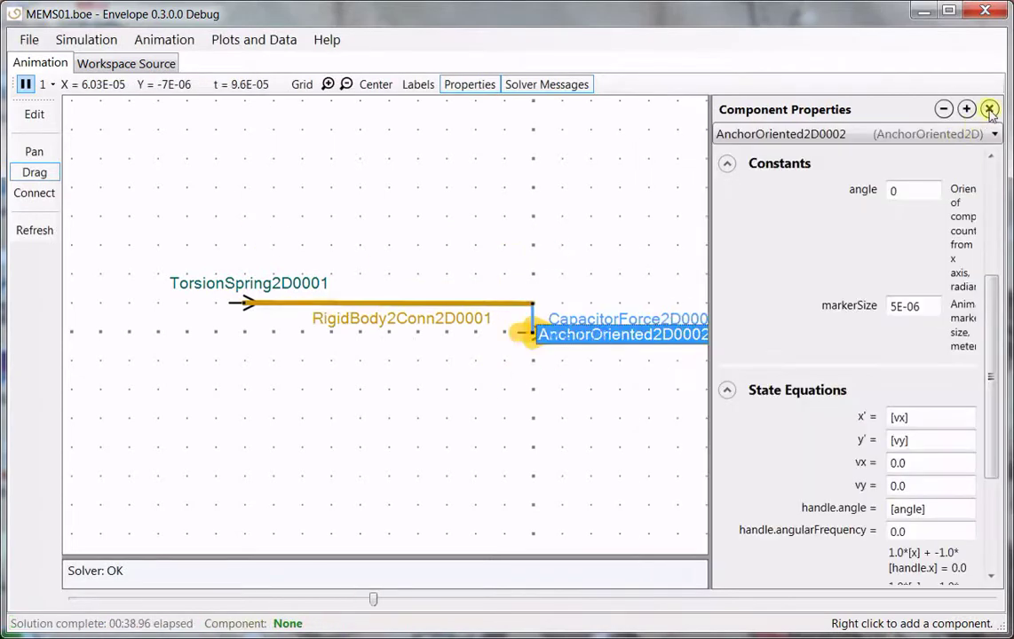
left_click(989, 109)
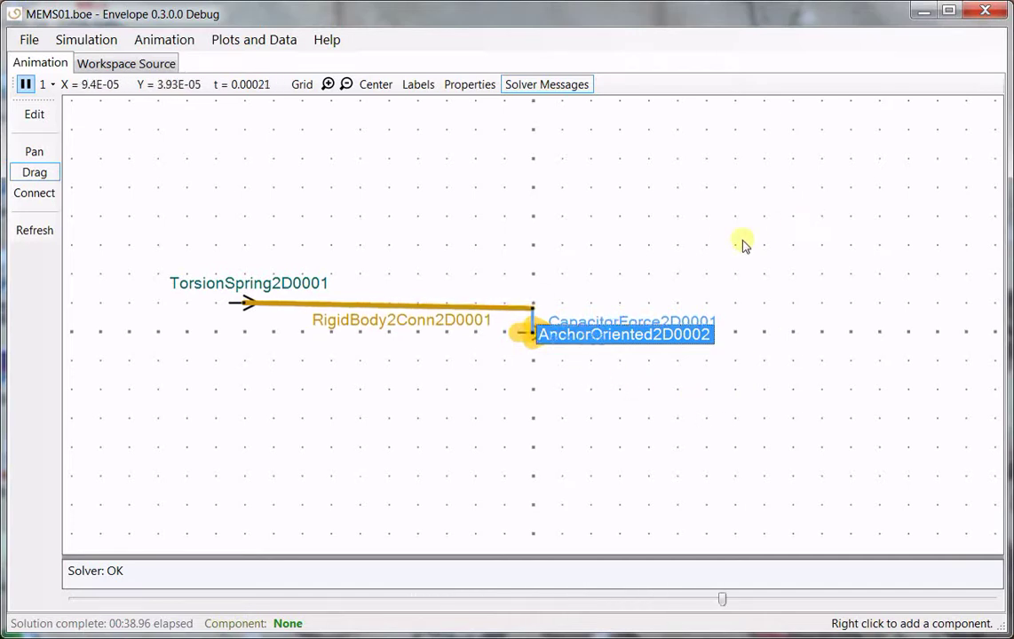
left_click(328, 84)
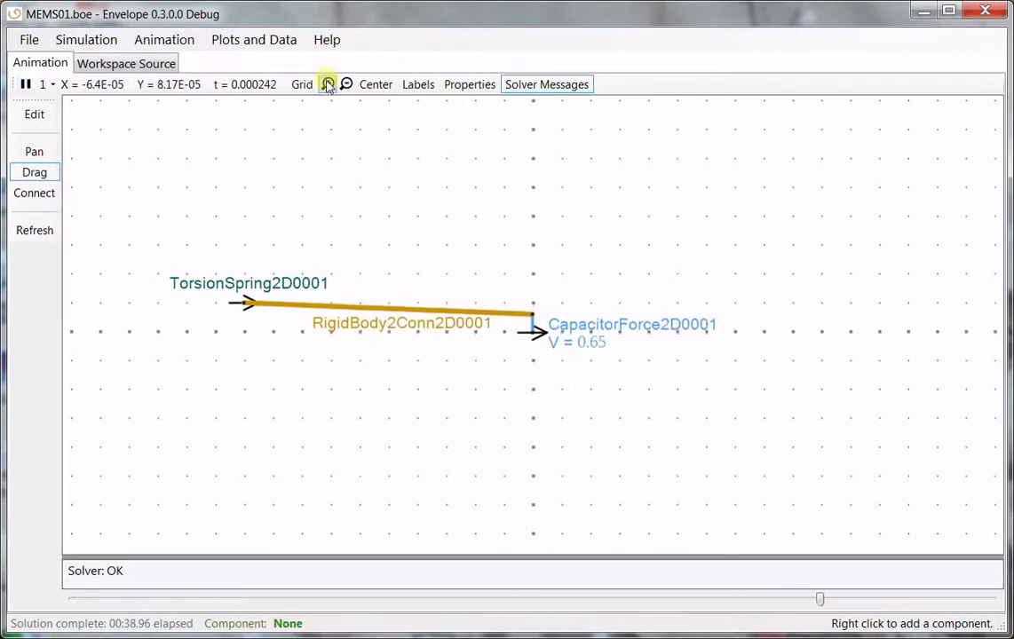
left_click(327, 85)
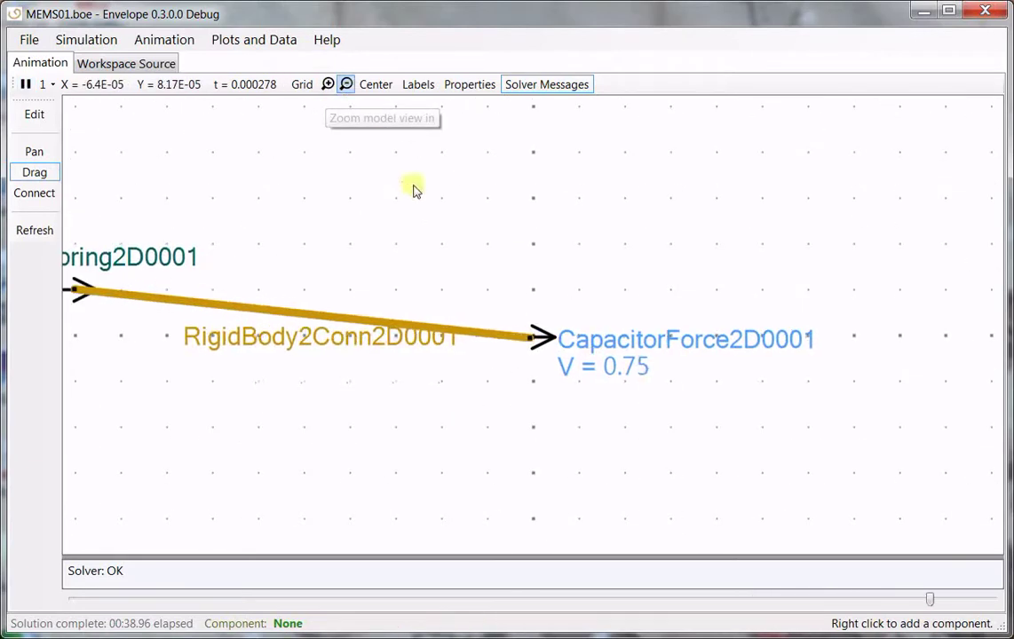
left_click(35, 151)
left_click_drag(226, 200, 403, 189)
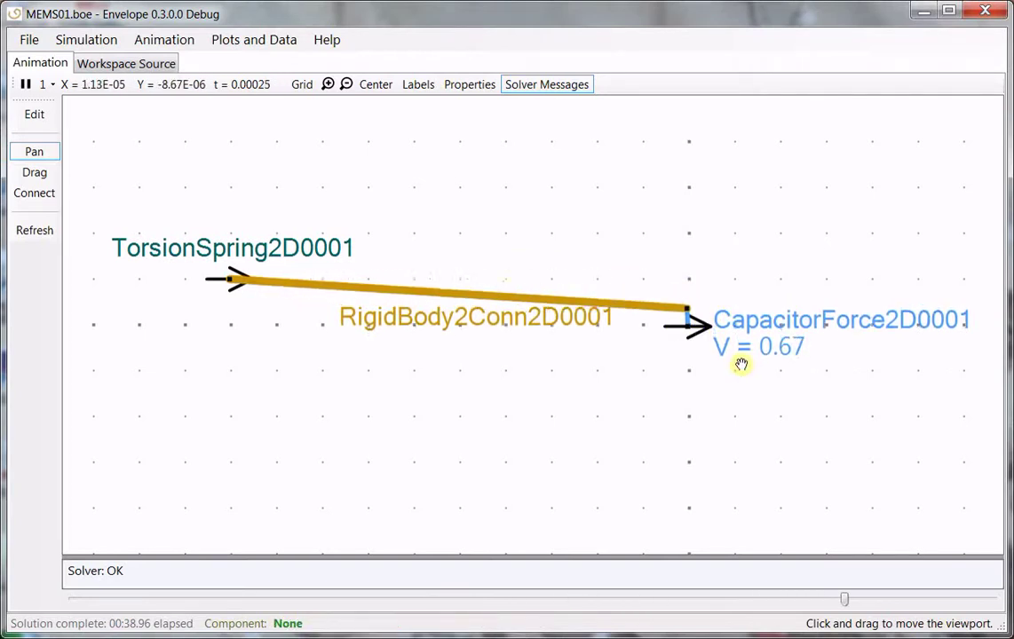
Plot RigidBody2Conn2D0001.angle against CapacitorForce2D0001.voltage in a plot window placed fully on screen.
left_click(244, 40)
left_click(257, 60)
left_click_drag(204, 271, 206, 266)
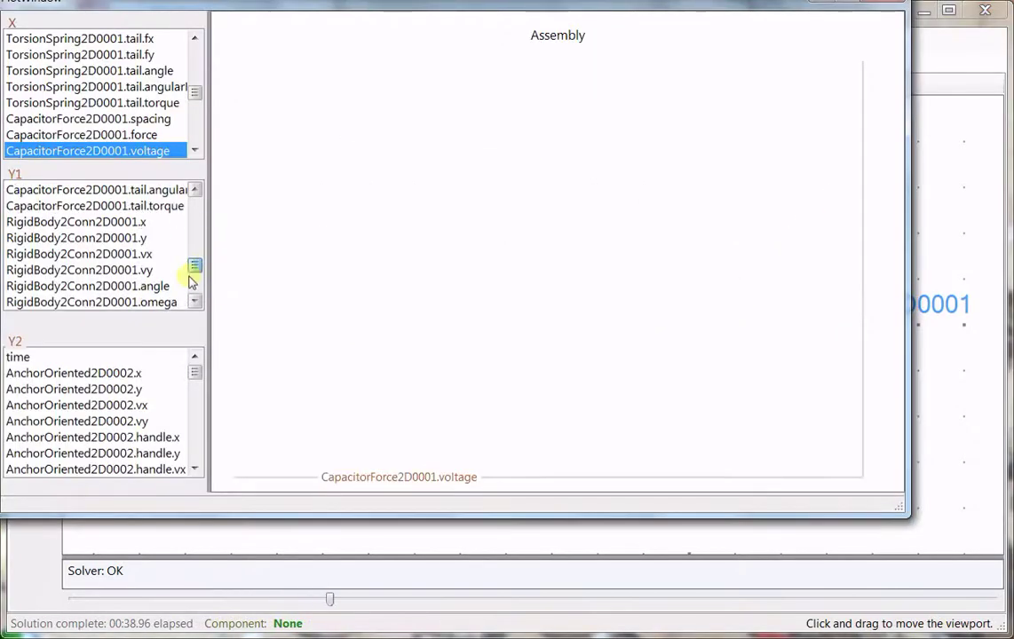
left_click(162, 286)
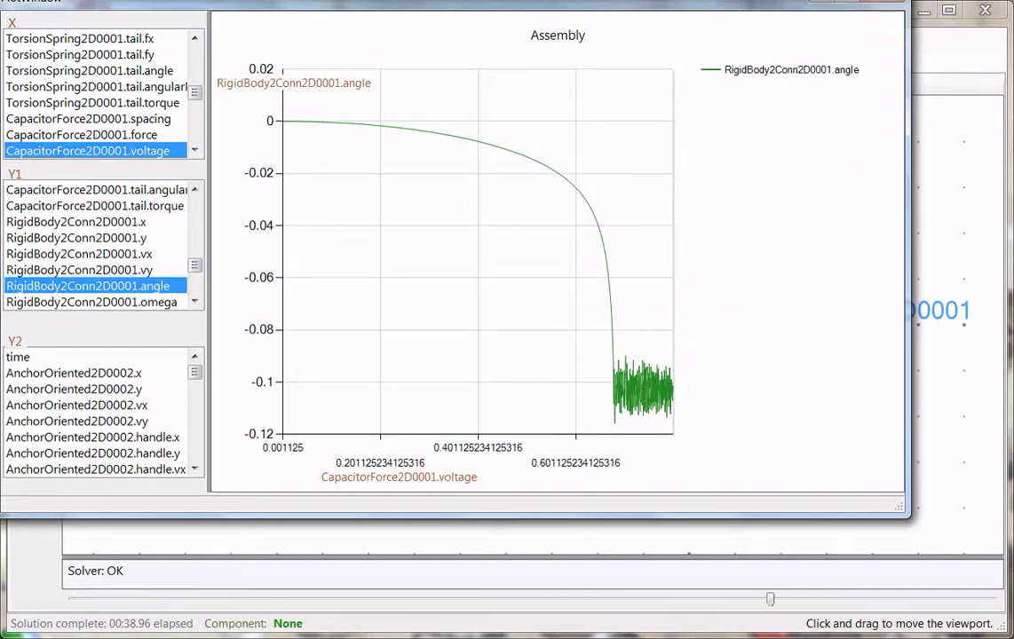
left_click_drag(728, 8, 759, 43)
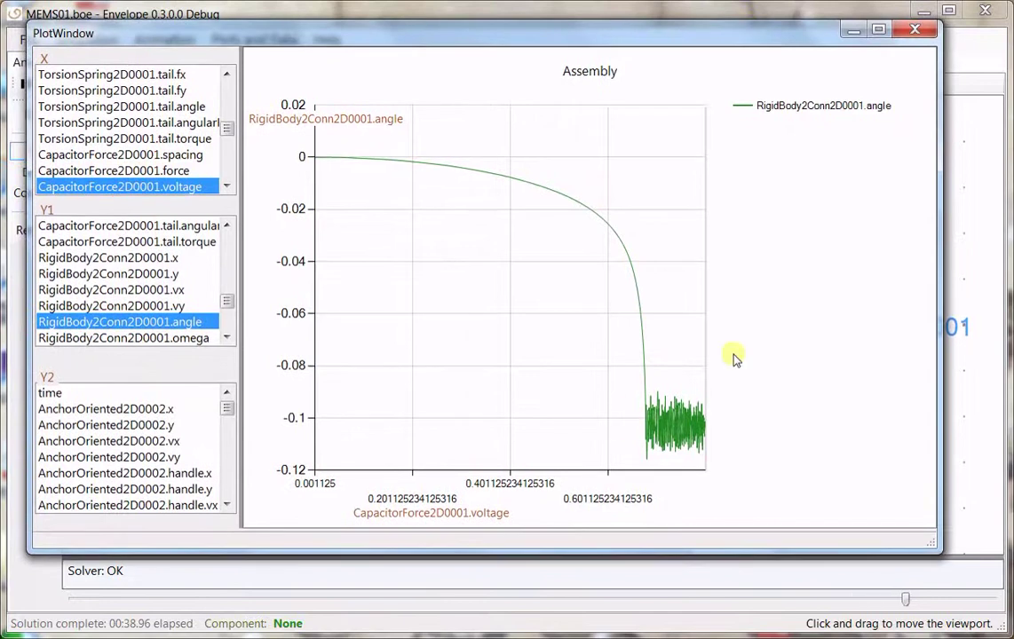